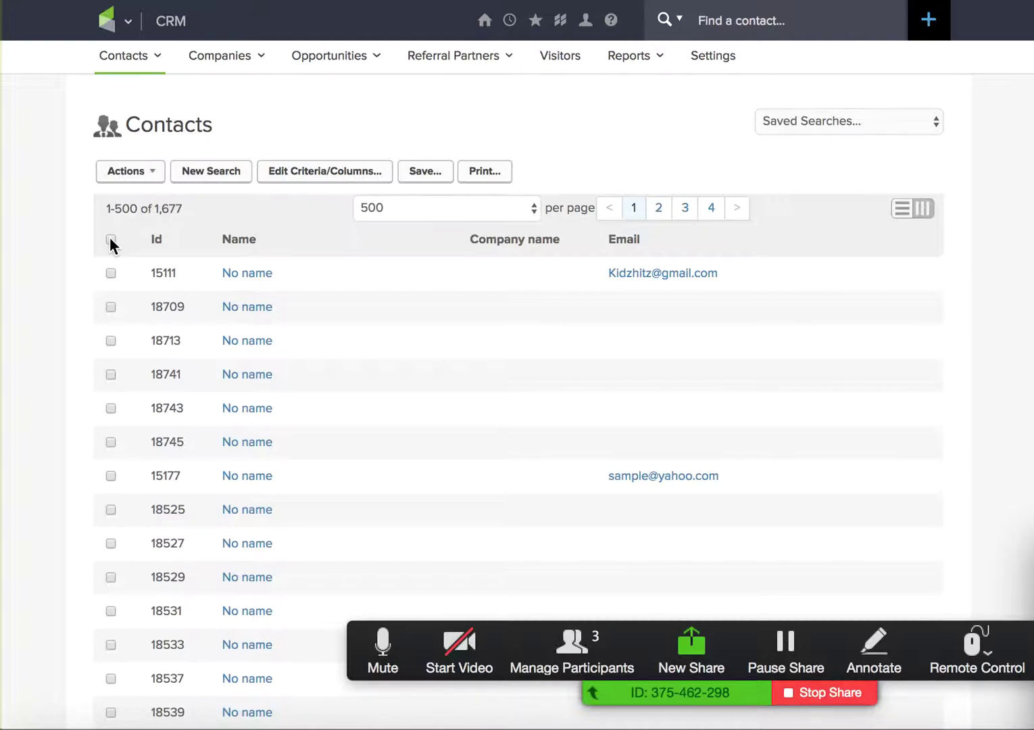
- Select the third, fourth and fifth contacts in the list and start the Apply/Remove Tag action for them
left_click(111, 342)
left_click(111, 375)
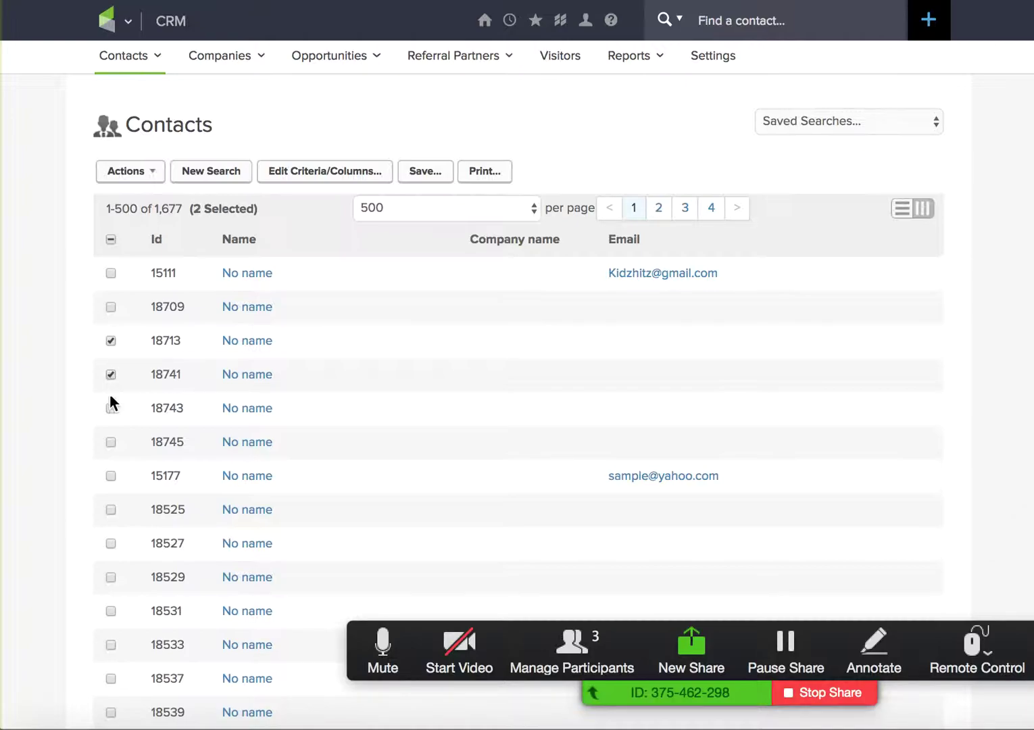
left_click(112, 410)
left_click(152, 175)
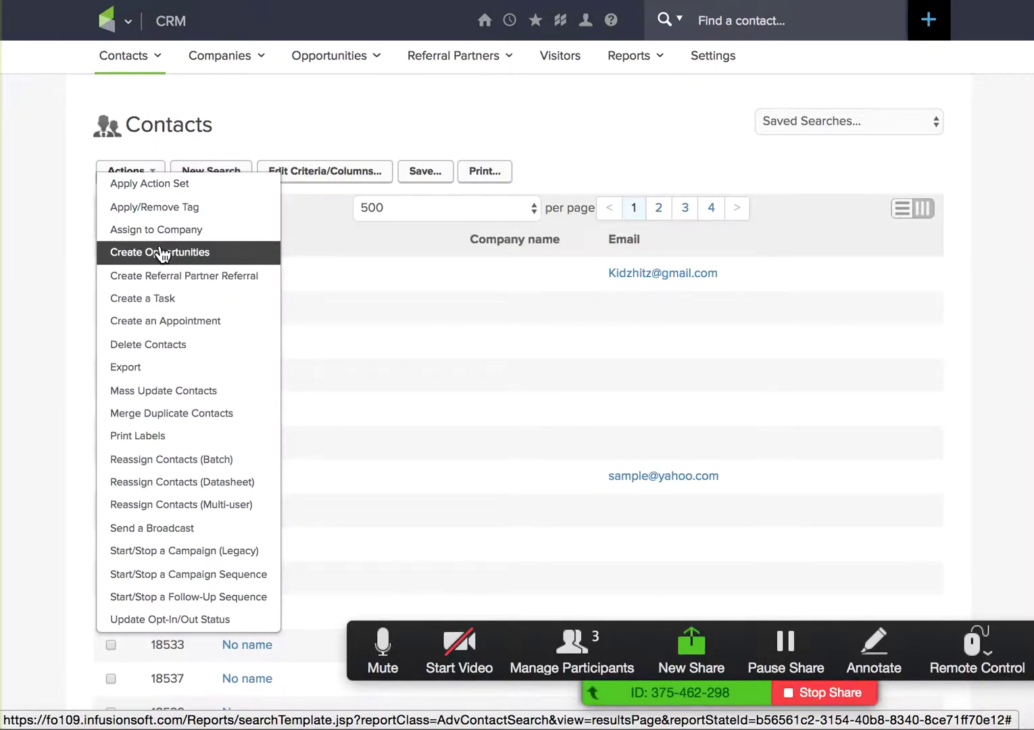
left_click(211, 211)
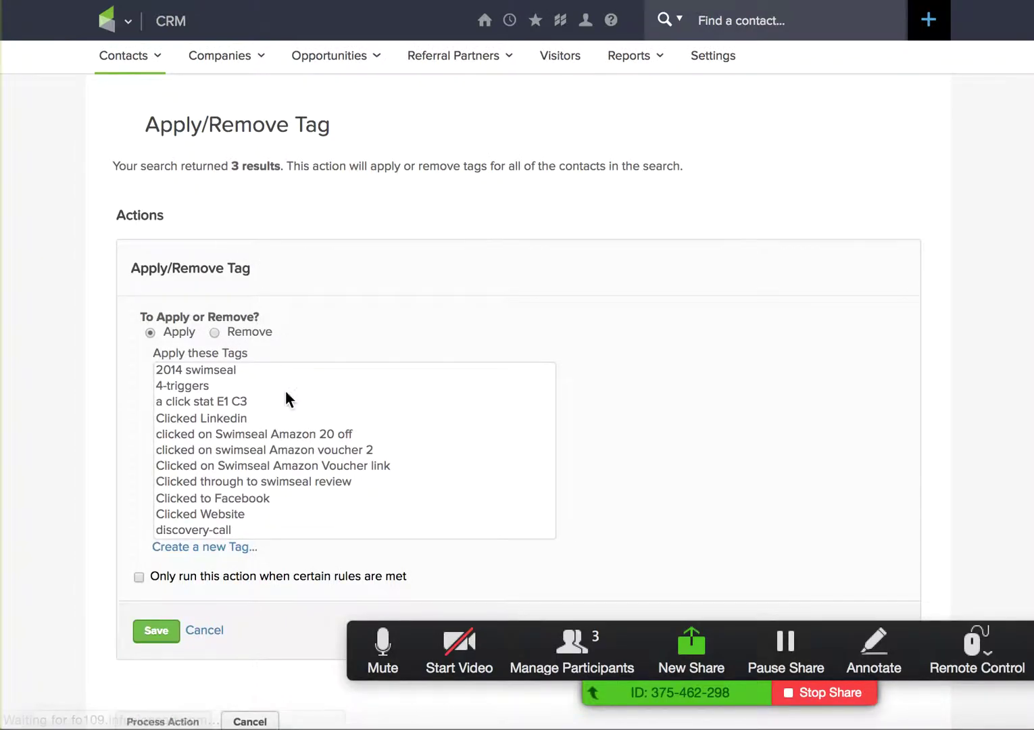
- Create the tag "Place them into campaign" in a new category "test" and save it as the tag to apply
left_click(194, 549)
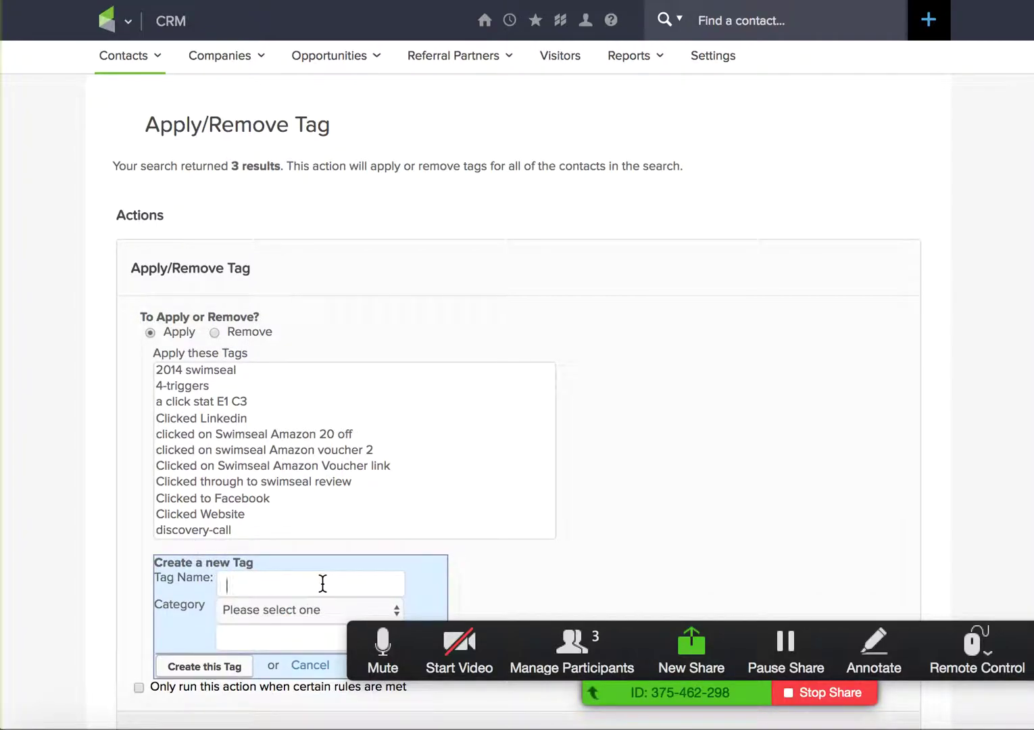
type("Place them into campaign")
left_click(238, 639)
type("test")
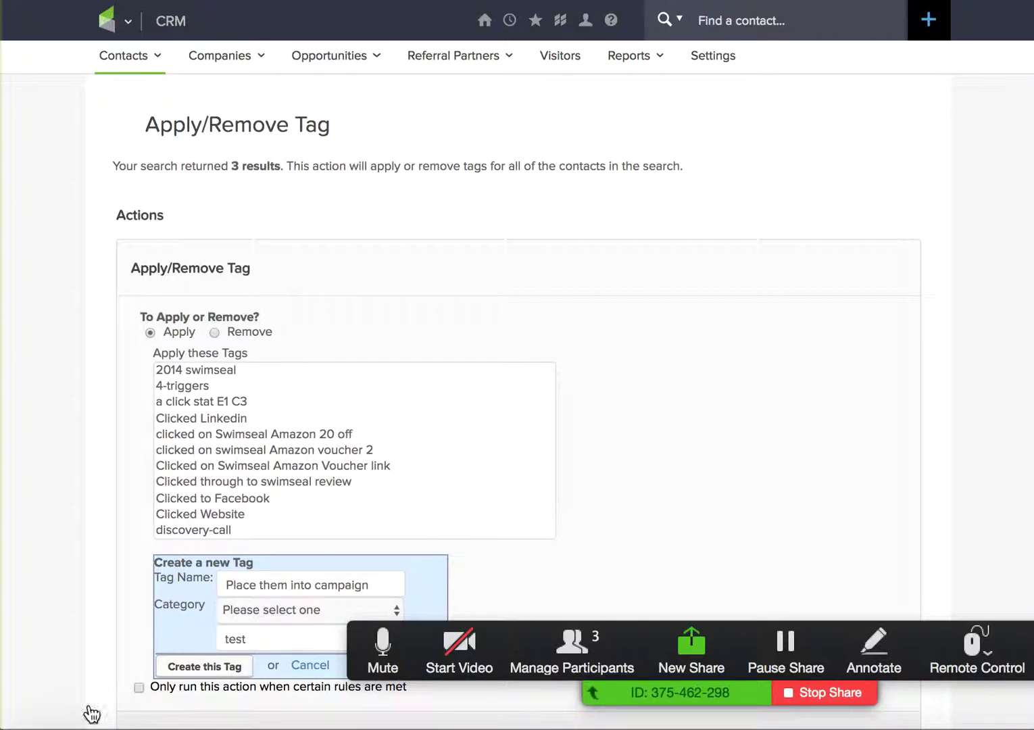
left_click(175, 666)
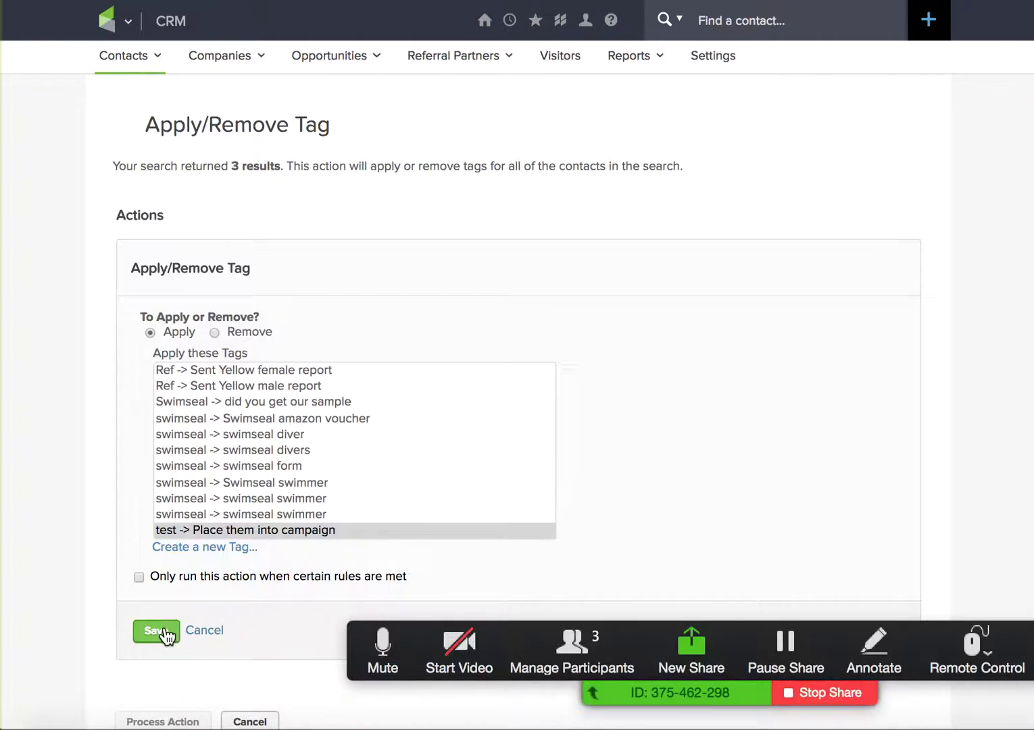
left_click(156, 631)
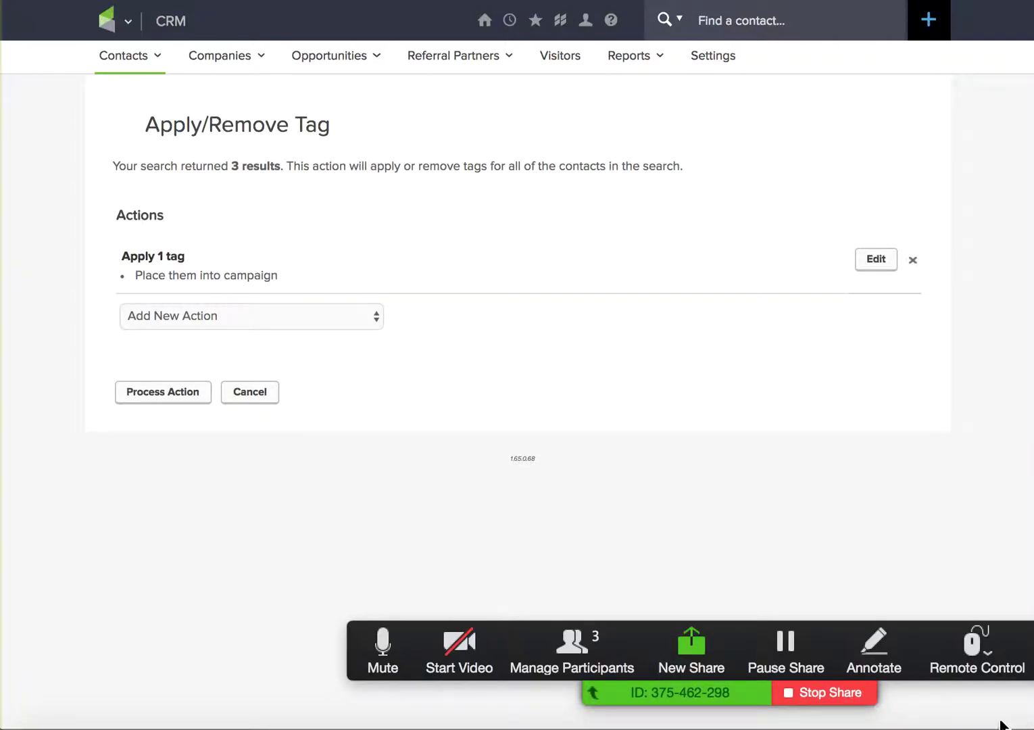
- Switch to Firefox and open the campaign "APP Dakar 12-14 July 2017_final" from the Campaign Builder
left_click(919, 727)
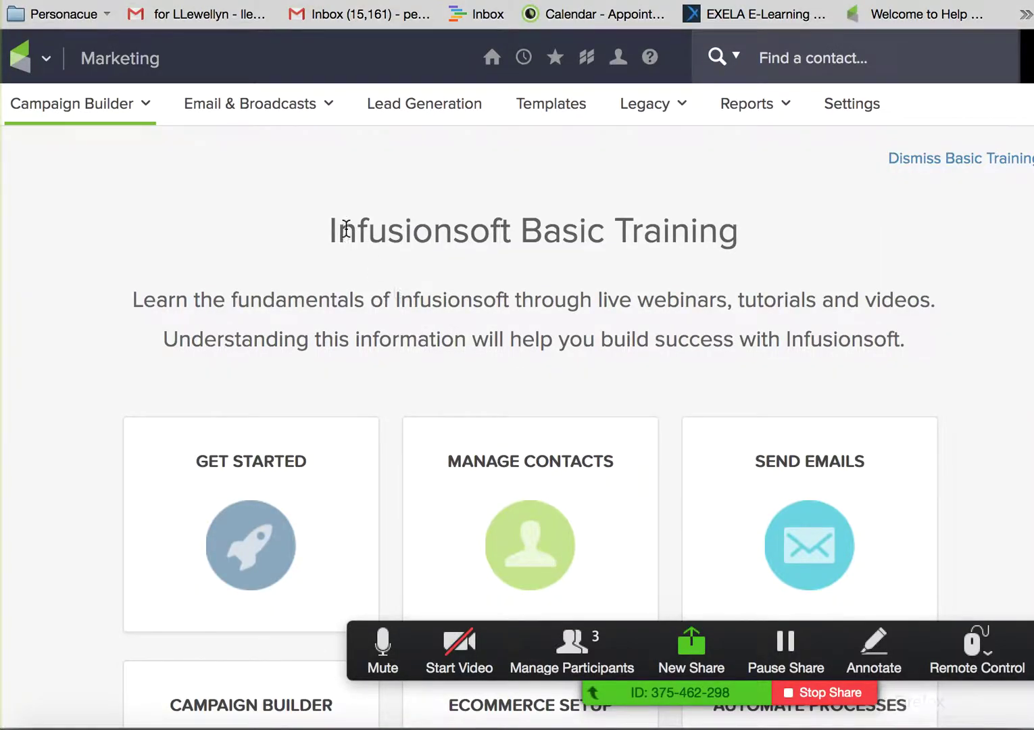
left_click(20, 57)
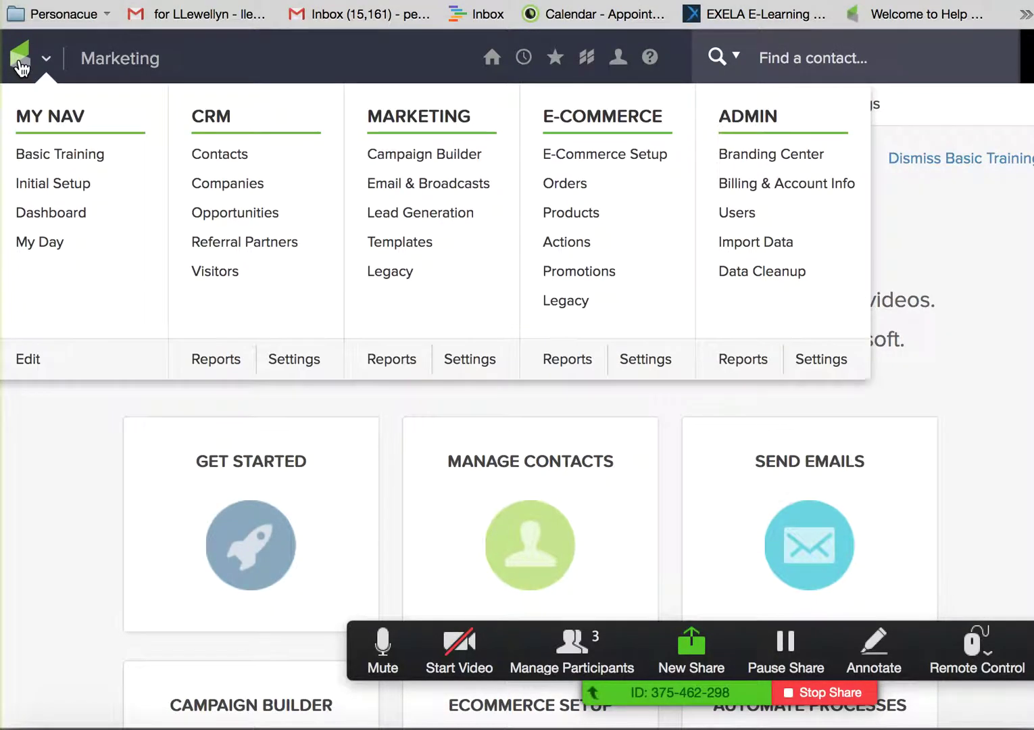
left_click(422, 158)
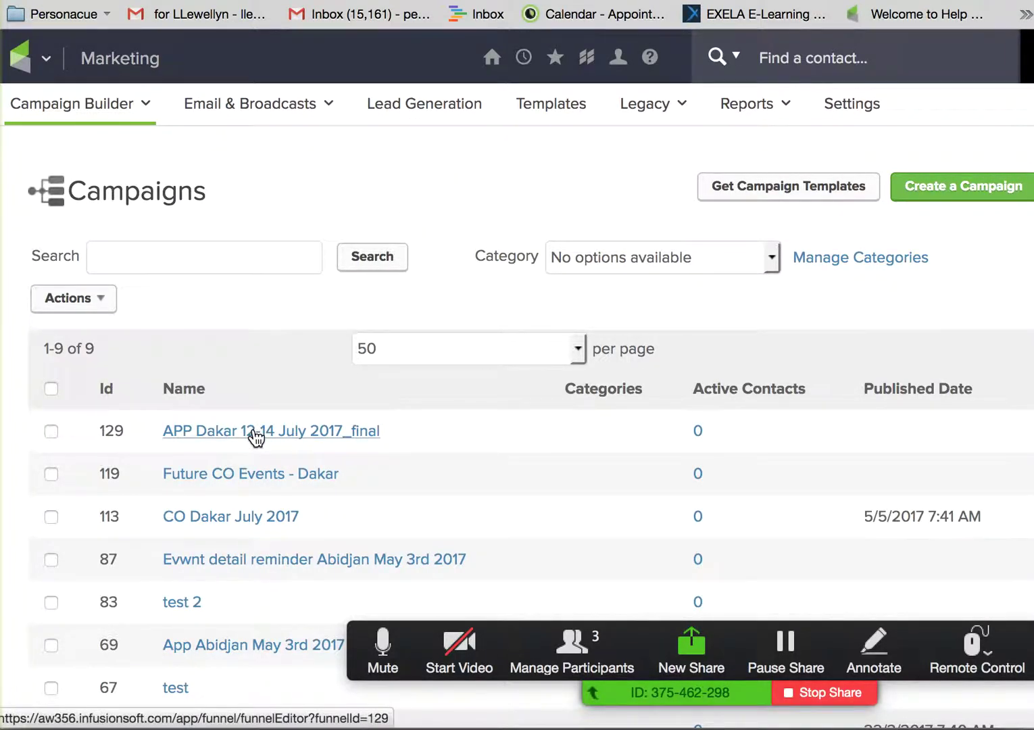
left_click(254, 432)
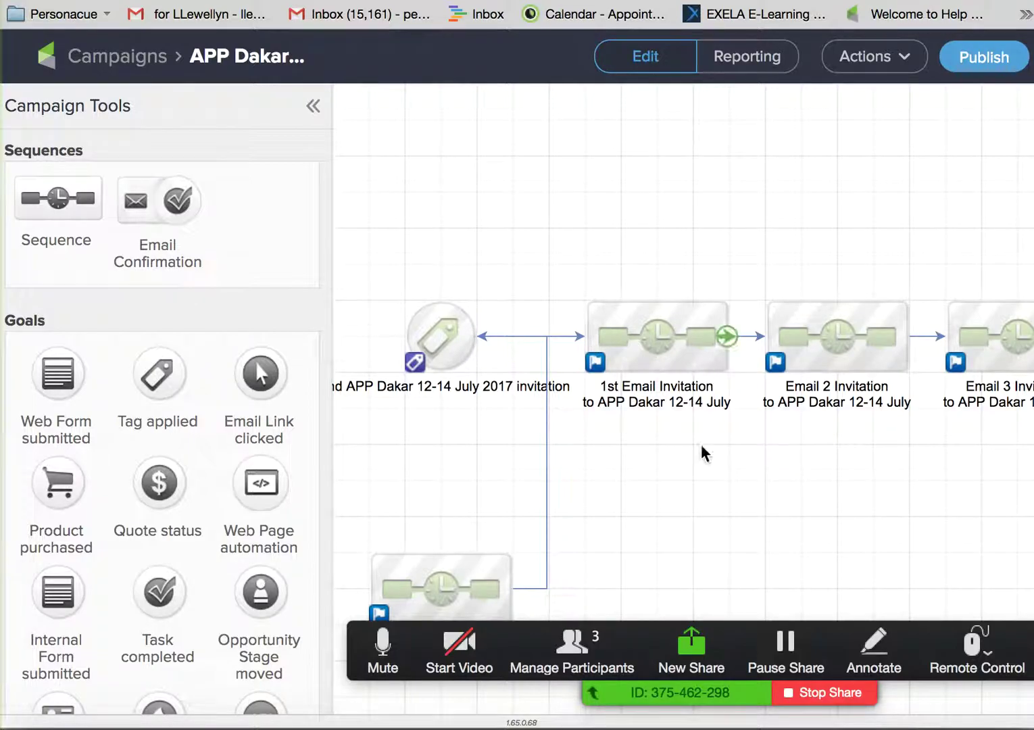
- Move the untitled sequence up closer to the tag goal, and align the delay timer inside it with Start
left_click_drag(450, 561, 458, 473)
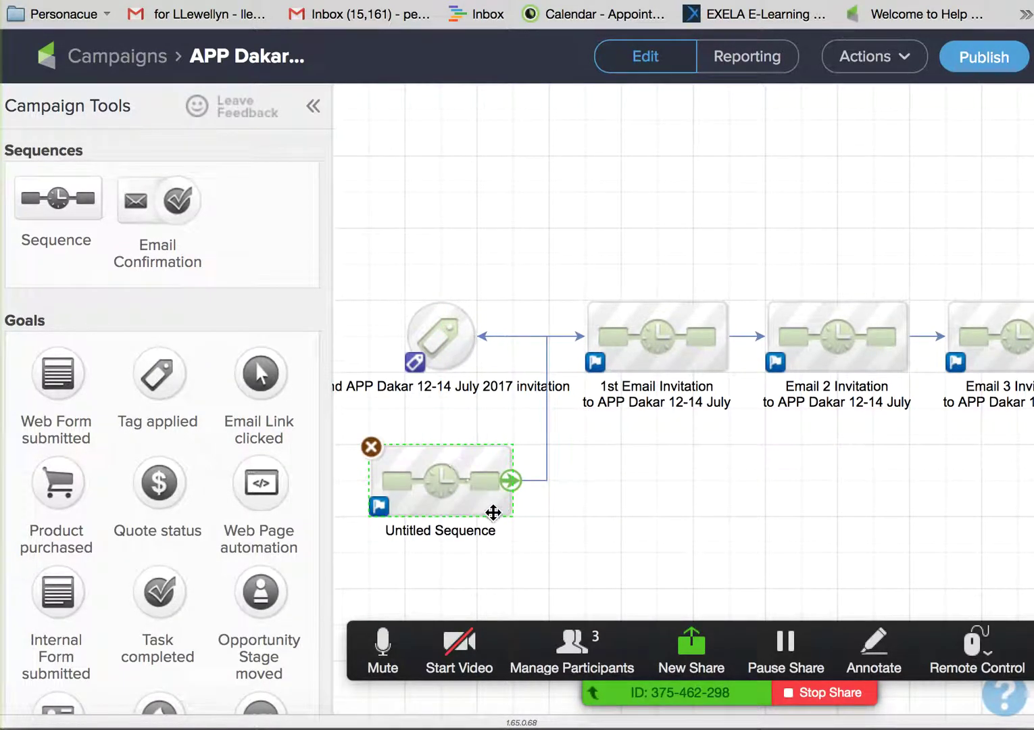
double_click(464, 507)
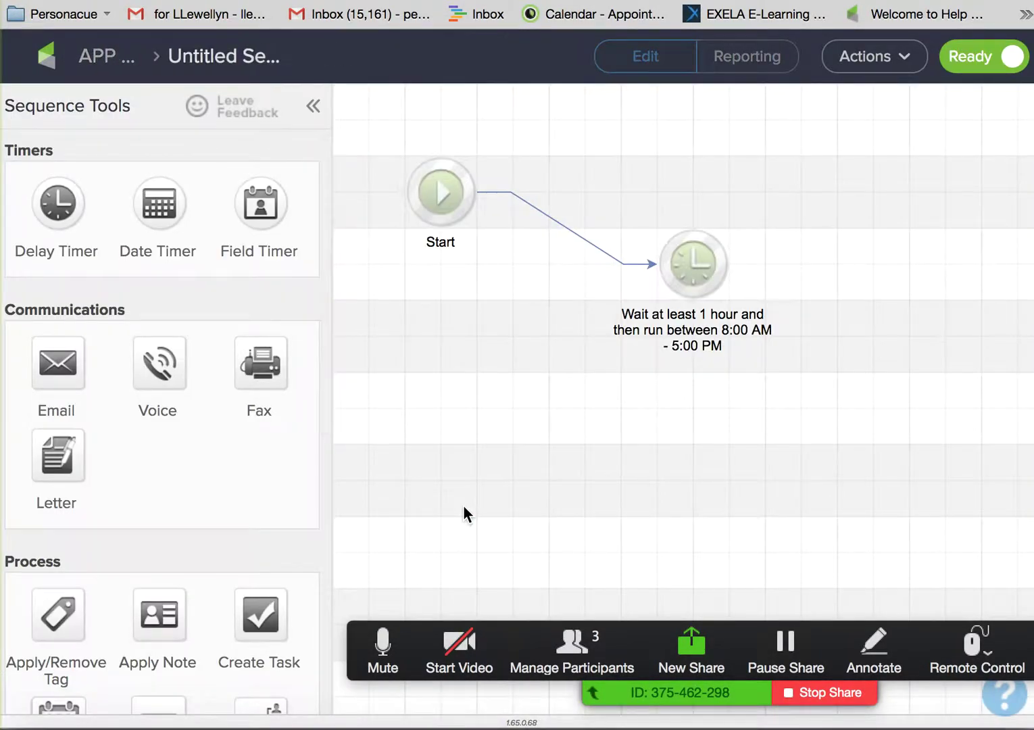
left_click_drag(690, 256, 690, 194)
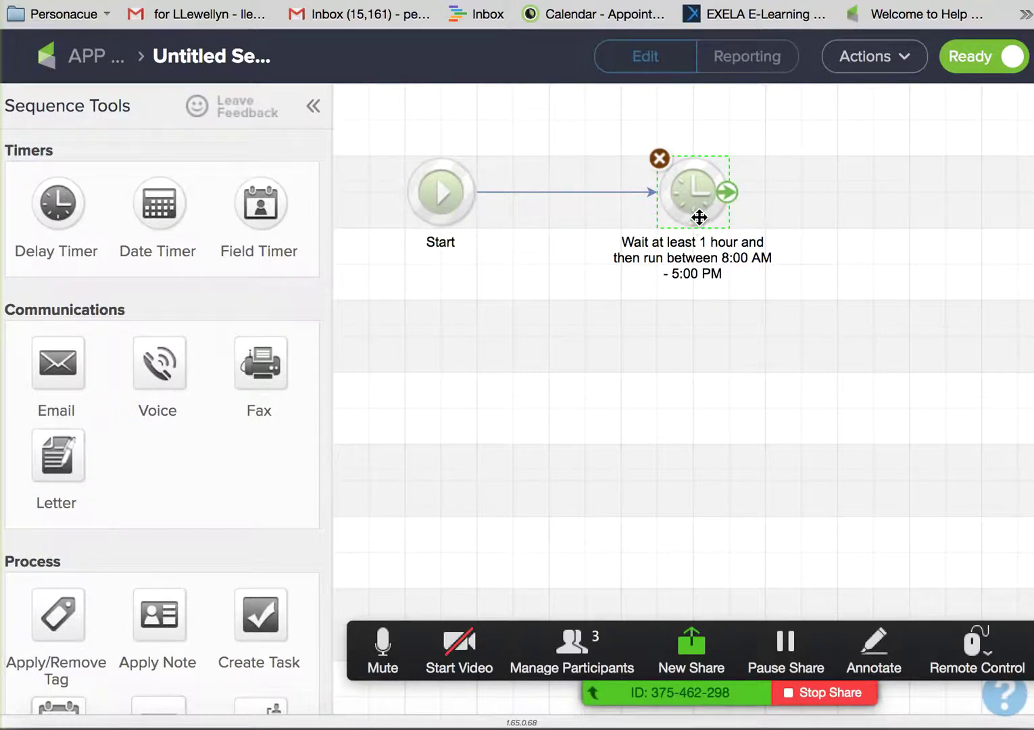
- Return to the campaign canvas and rename the untitled sequence as "Entry timer"
left_click(85, 57)
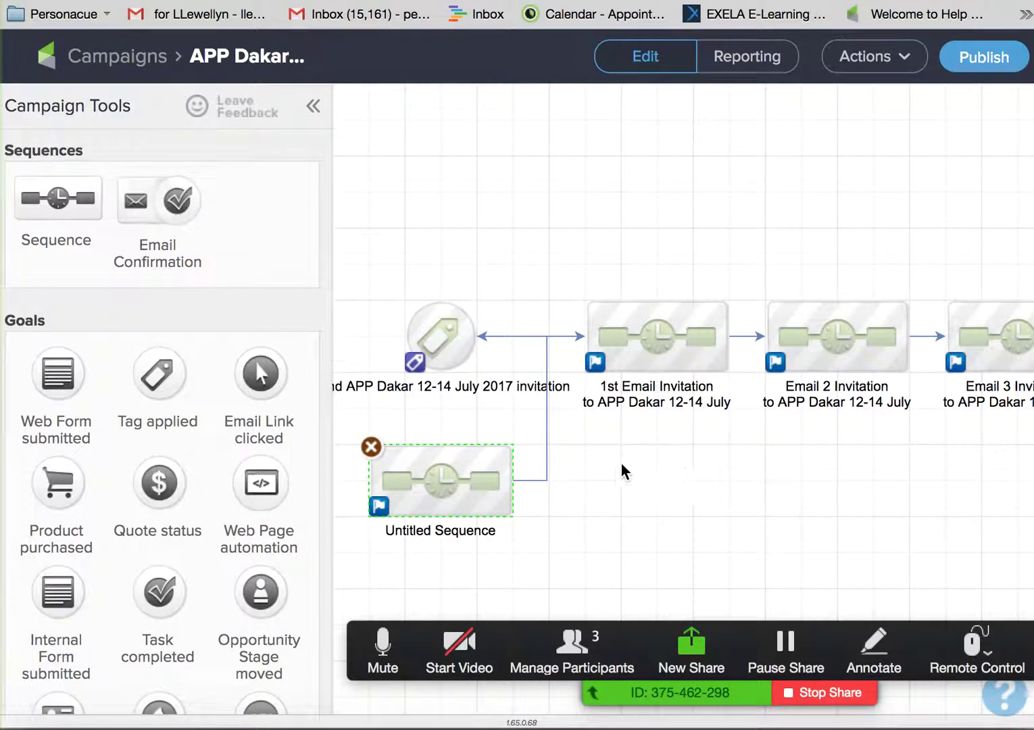
double_click(429, 532)
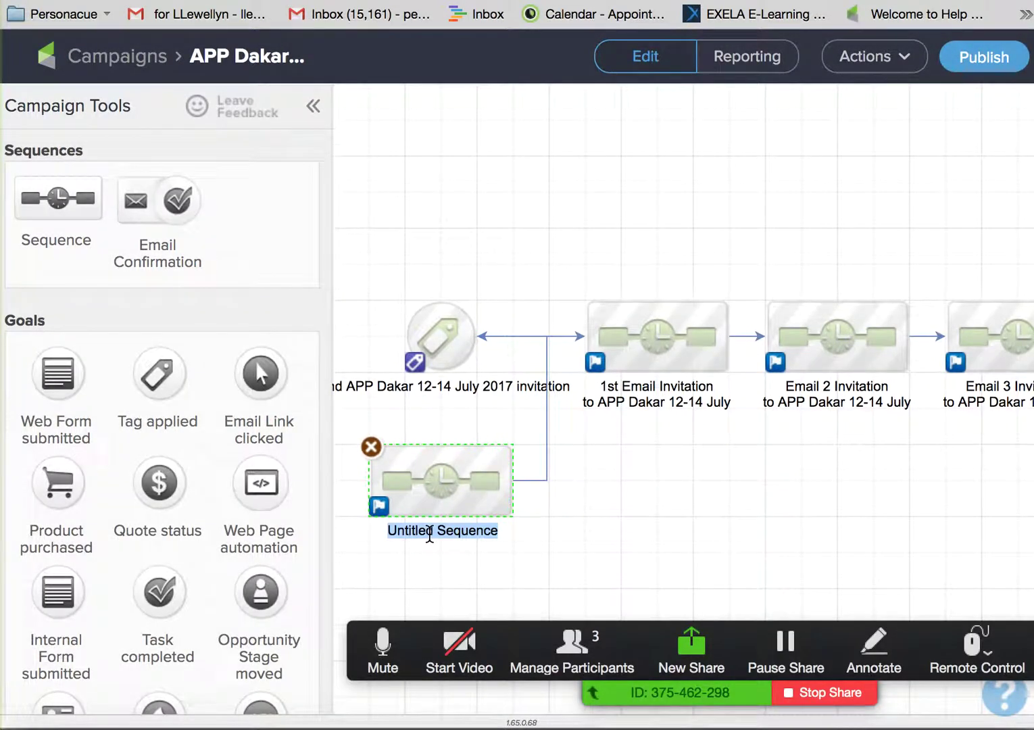
type("Entry timer")
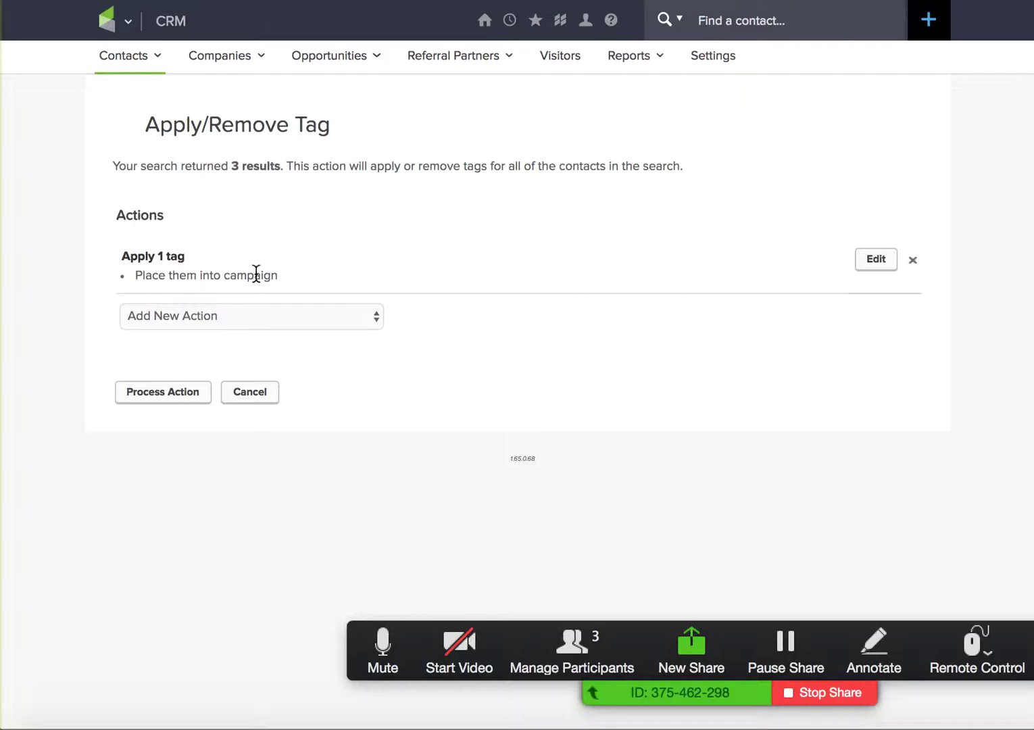
- Go back to the CRM contacts list and try to start a campaign sequence for the three ticked contacts
key("super+Left")
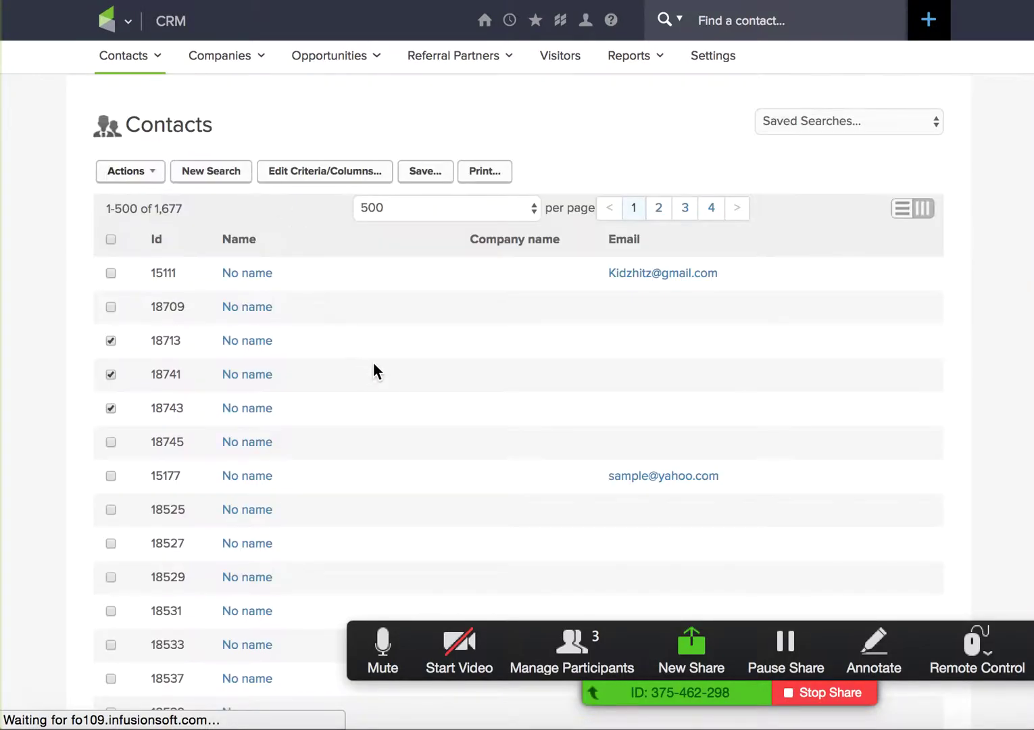
left_click(153, 174)
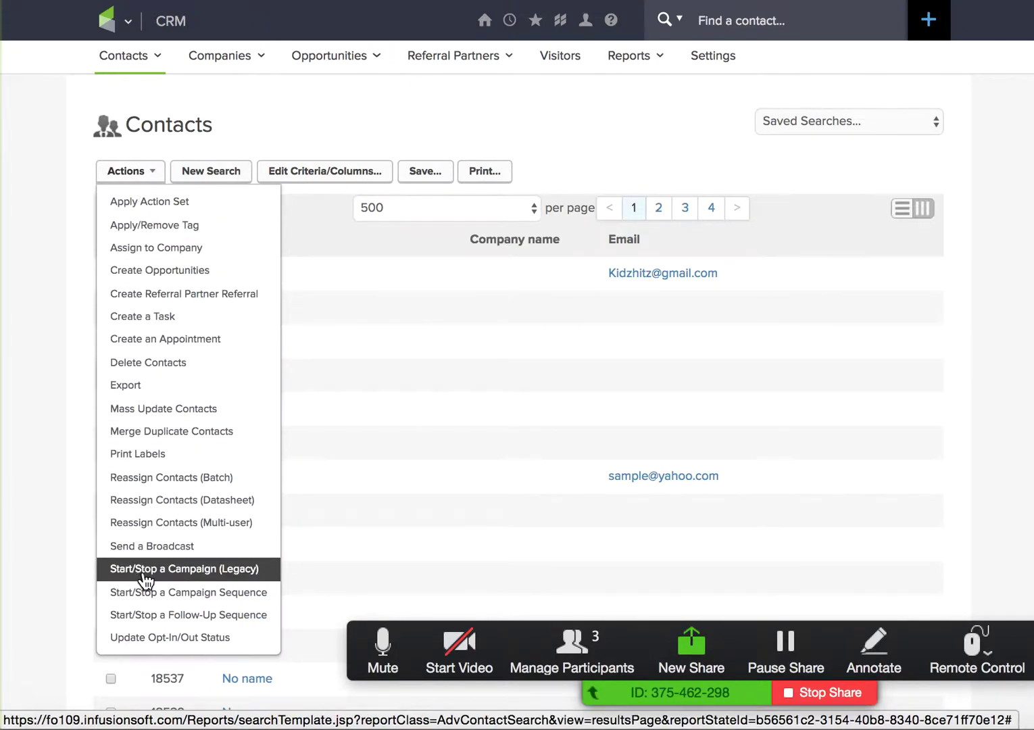
left_click(177, 597)
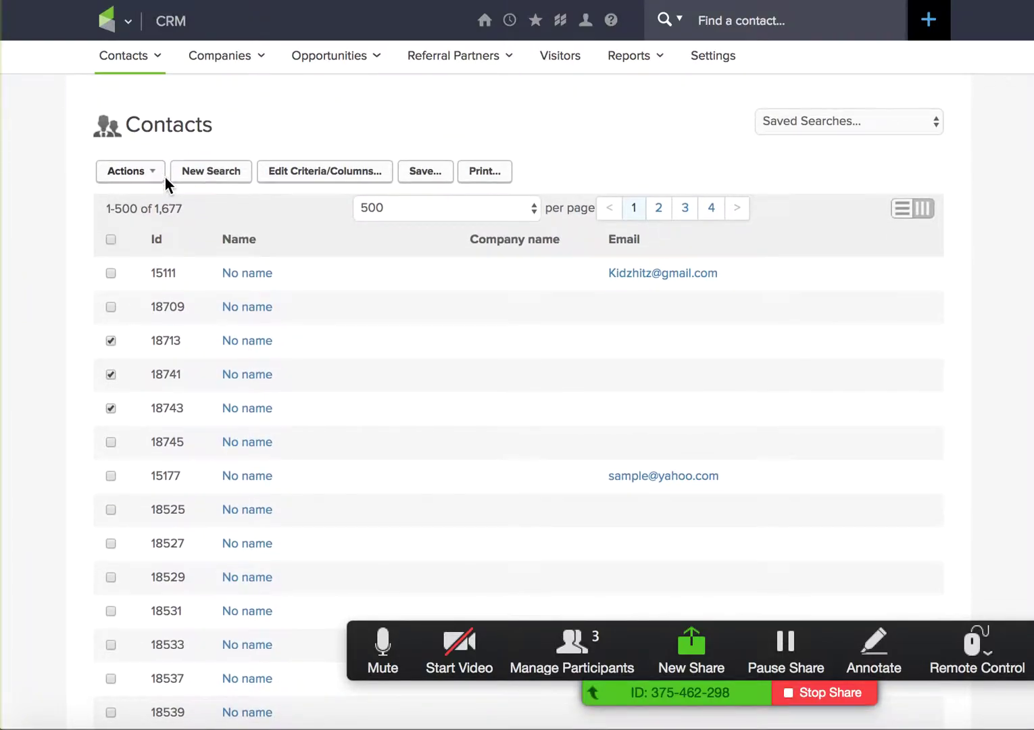
left_click(154, 177)
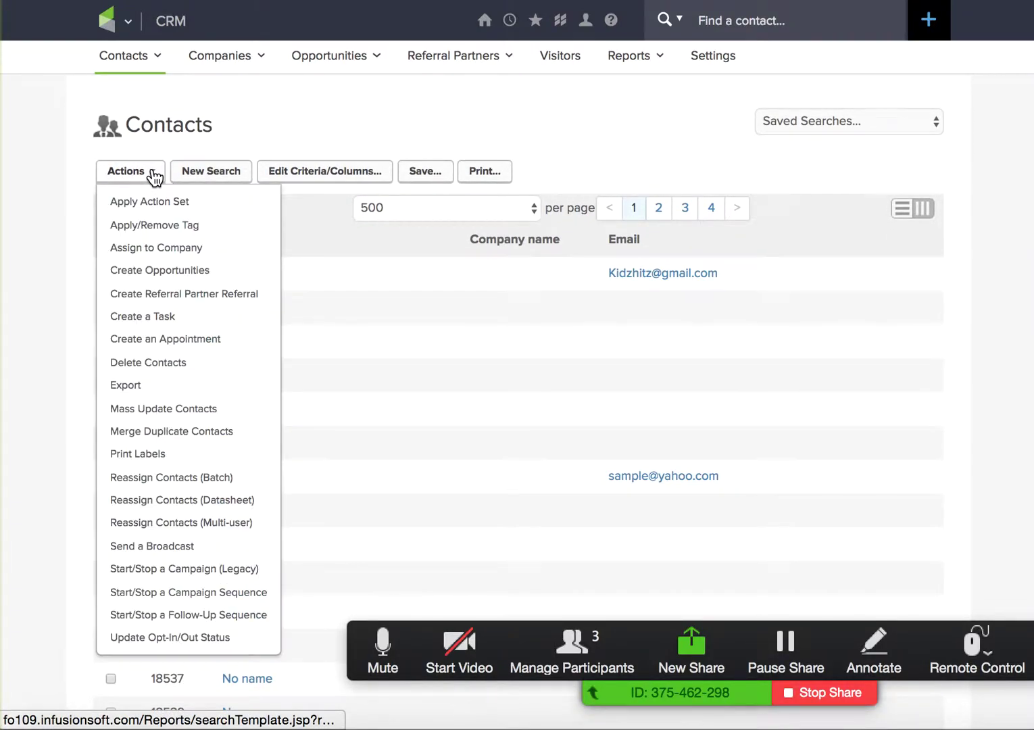
left_click(159, 594)
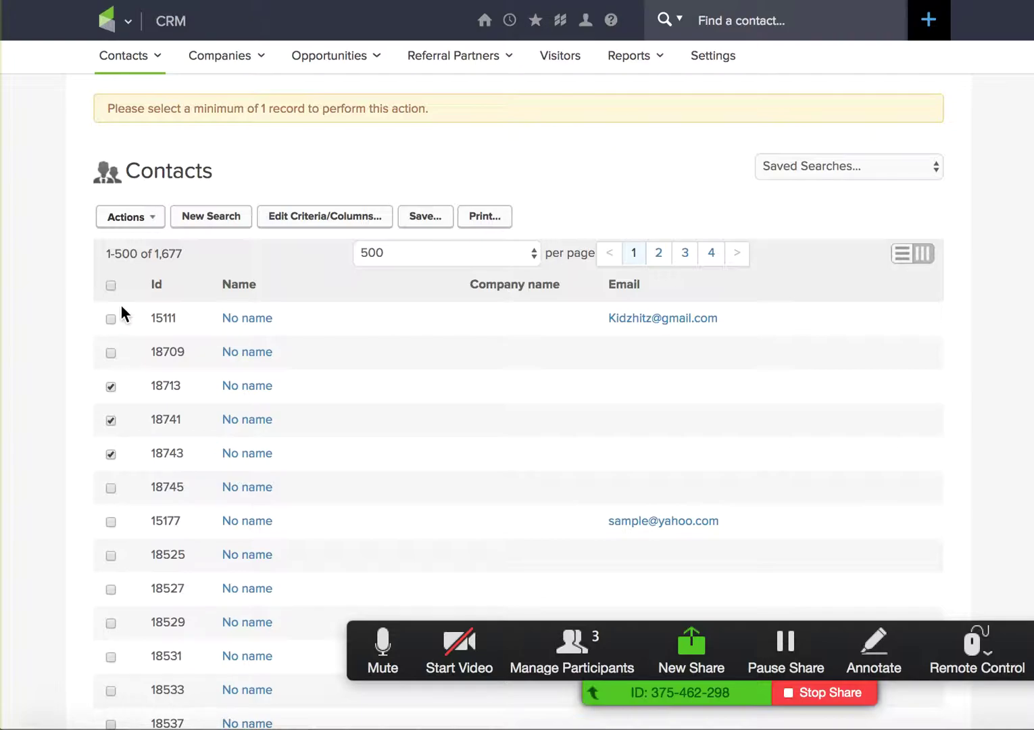
- Select all contacts in the search and start the Start/Stop a Campaign Sequence action for them
left_click(111, 286)
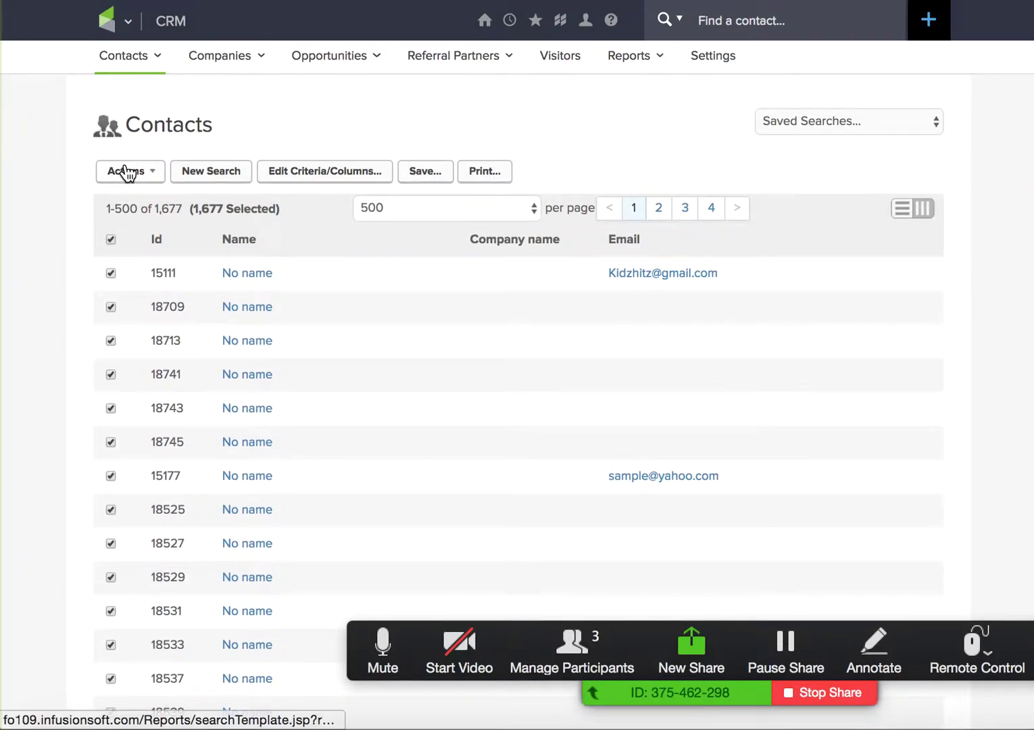
left_click(133, 177)
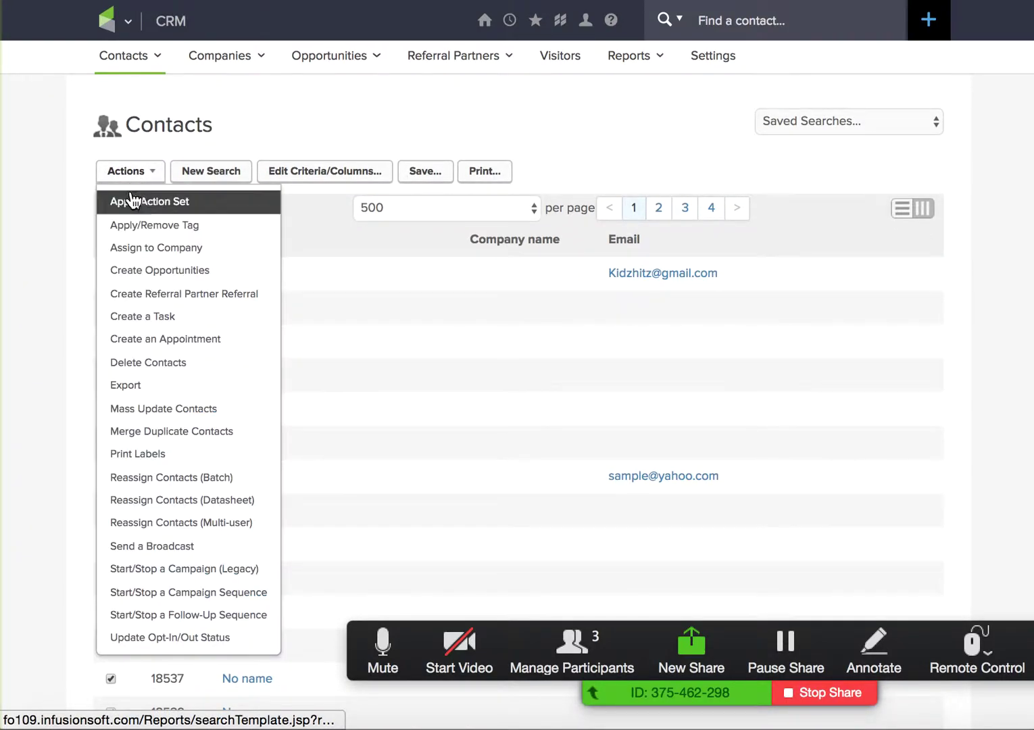
left_click(154, 594)
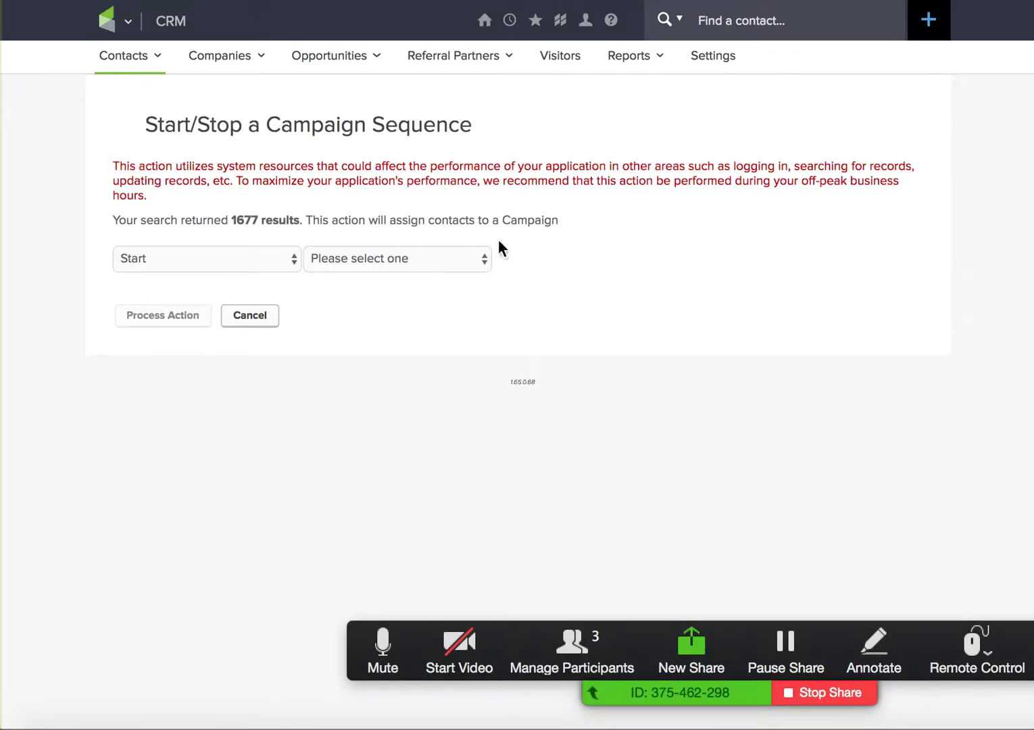
- Choose the CMC campaign for the Start action and view its available sequences without picking one
left_click(487, 258)
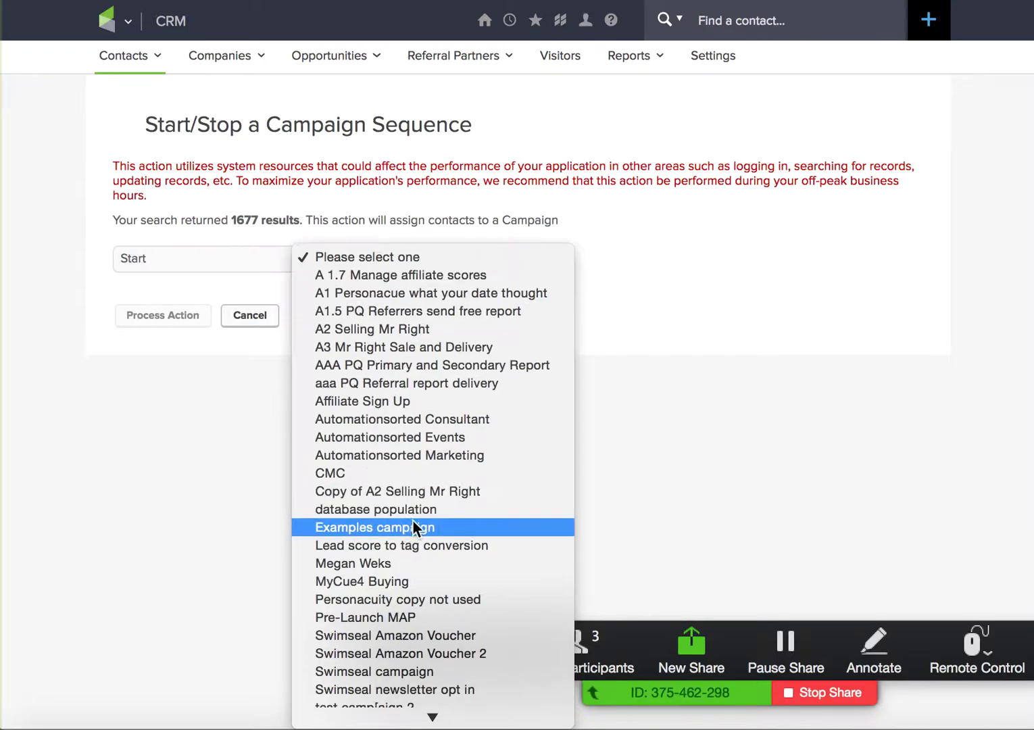
key("Escape")
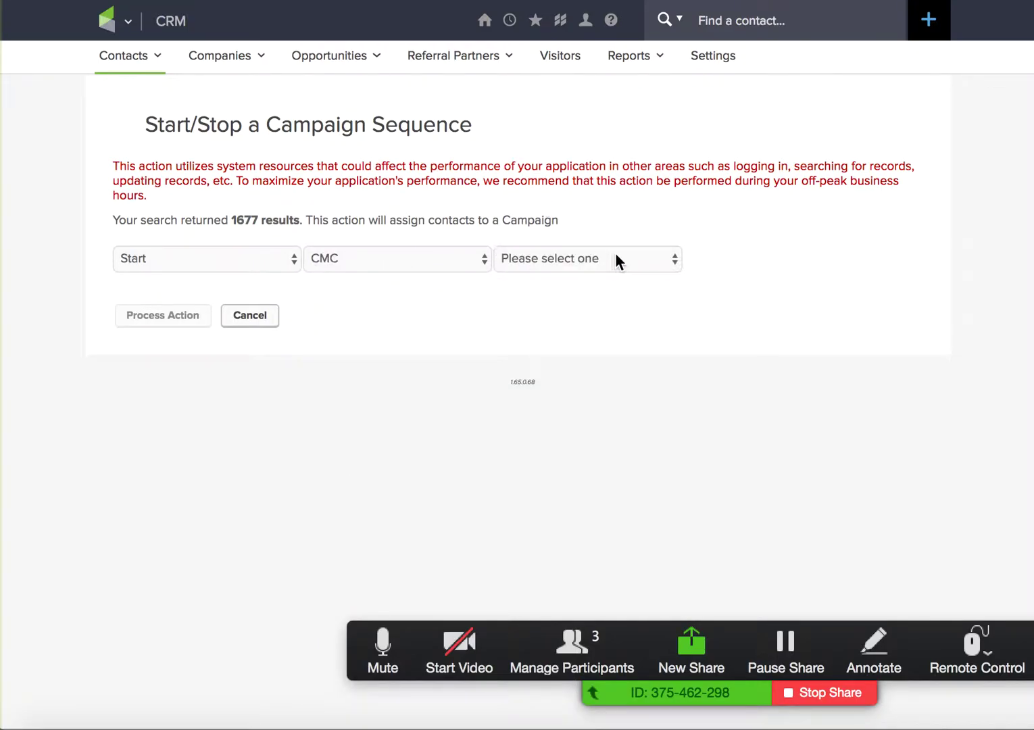
left_click(672, 259)
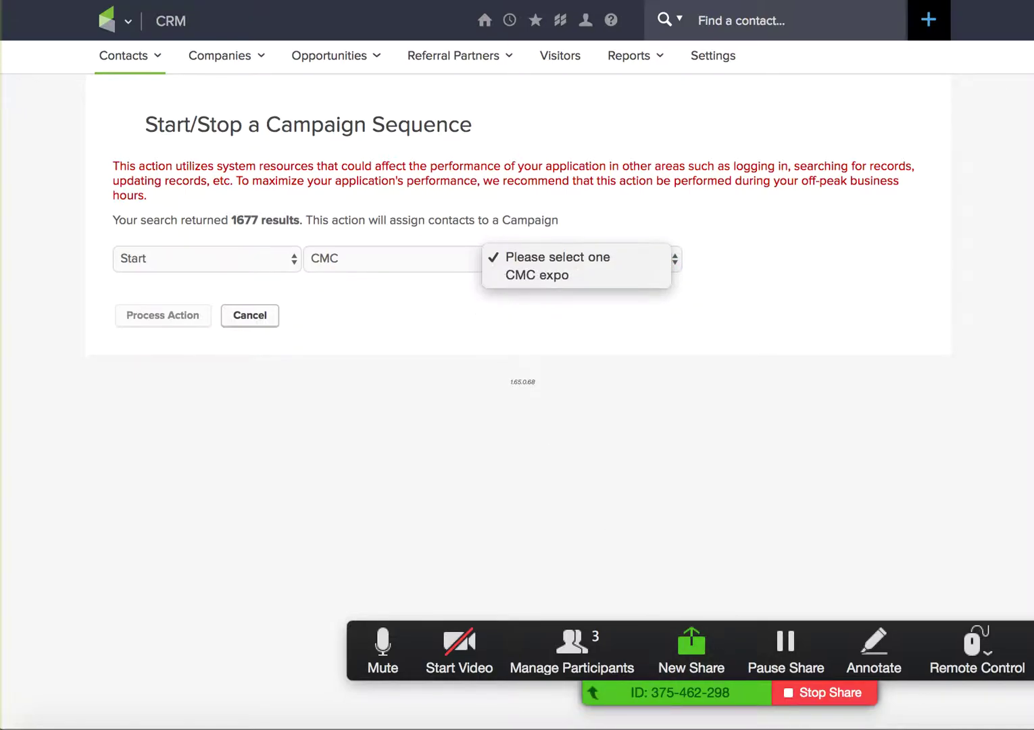
key("Escape")
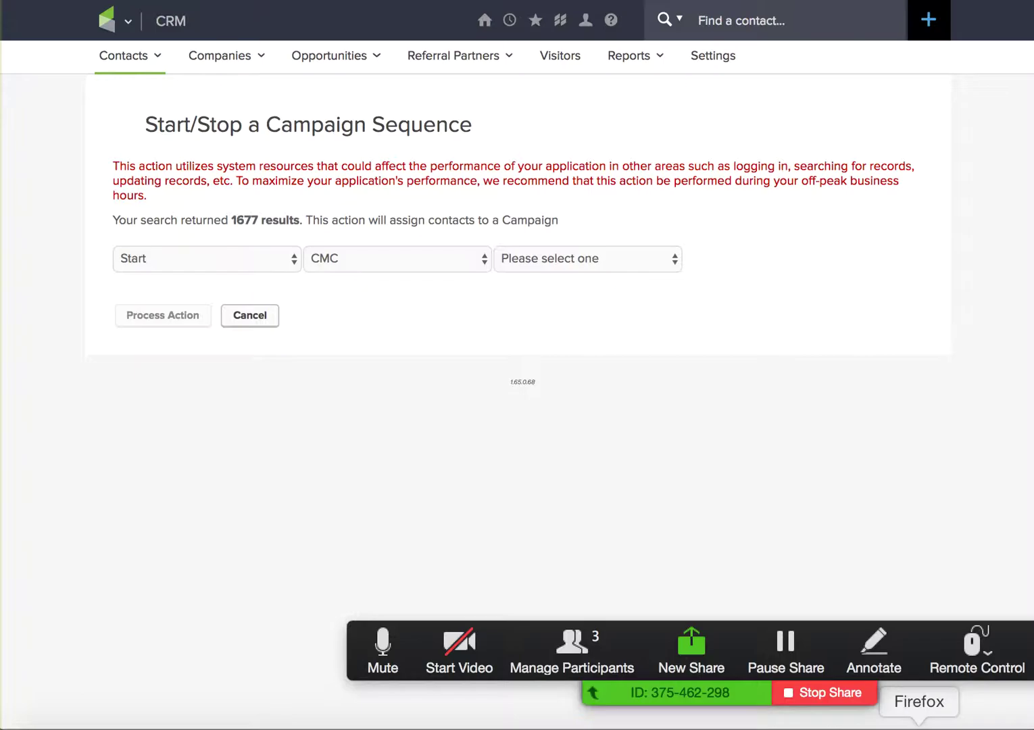
- Switch back to Firefox and review the Entry timer sequence, the tag goal and the email invitation sequences in the campaign
left_click(919, 725)
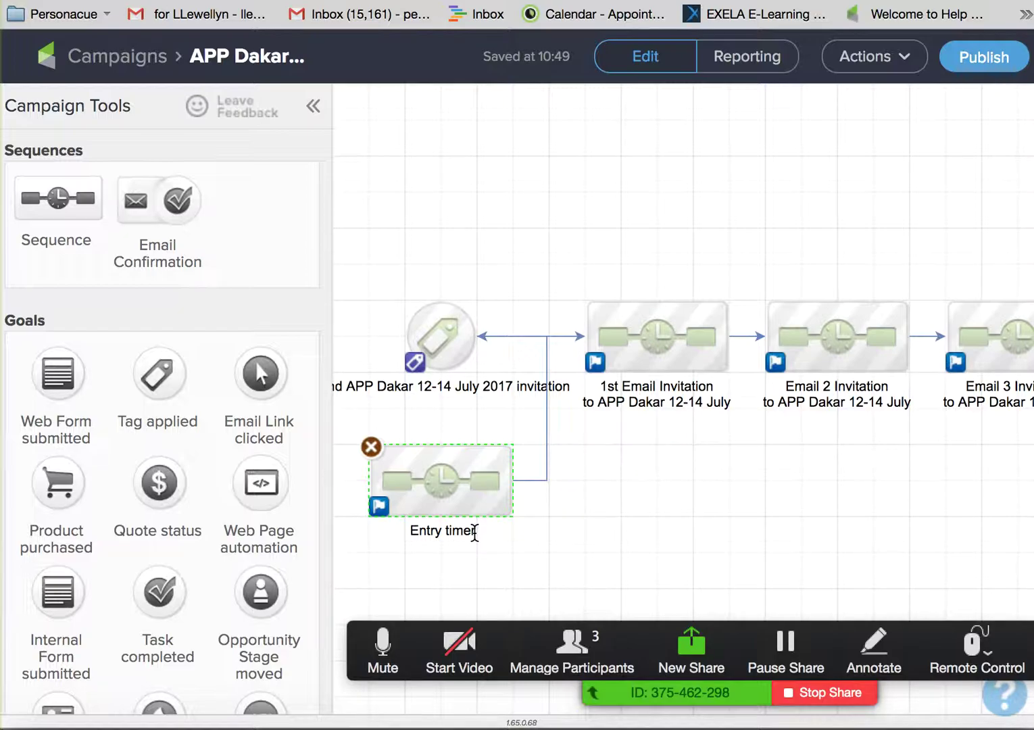
mouse_move(508, 527)
mouse_move(452, 325)
mouse_move(824, 330)
mouse_move(420, 361)
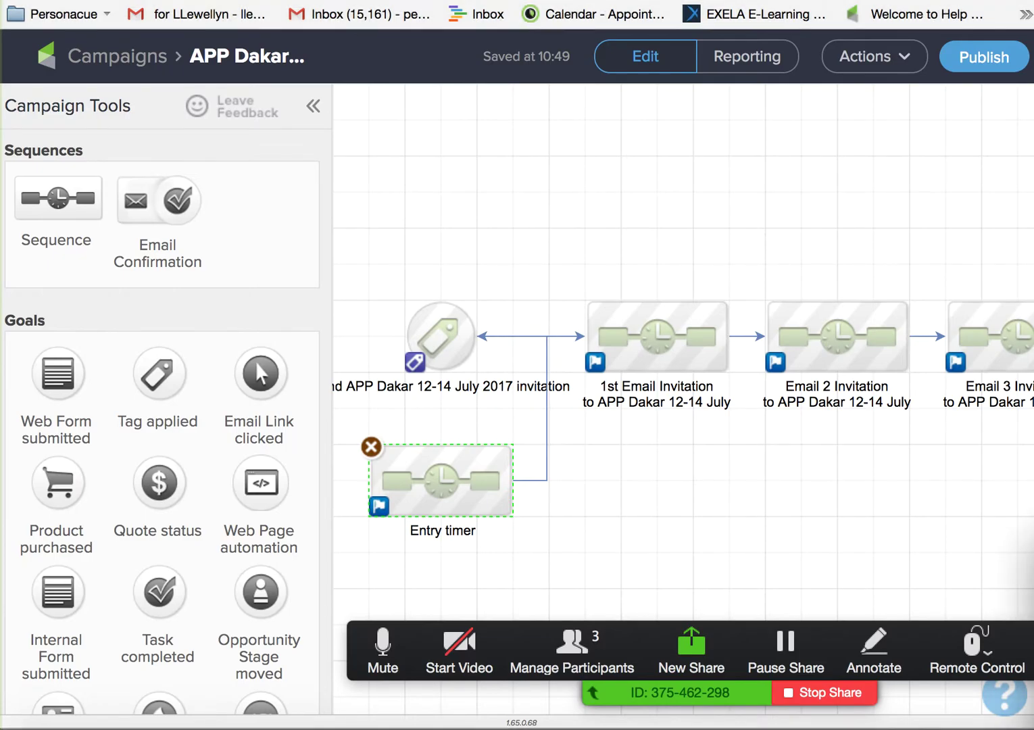
right_click(1033, 722)
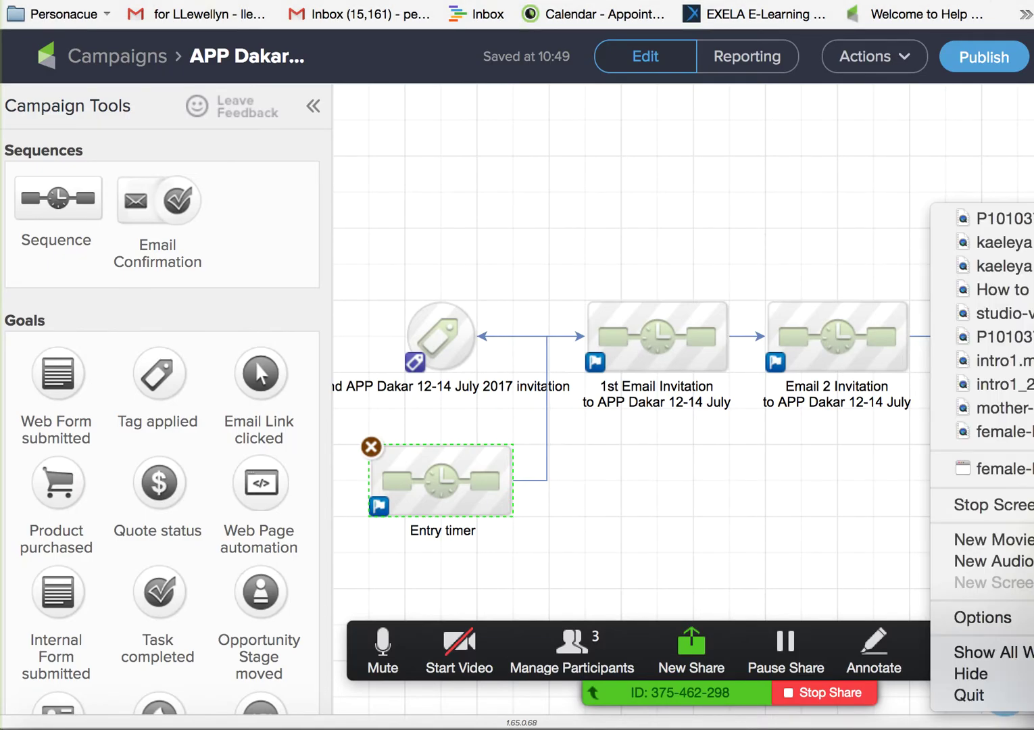